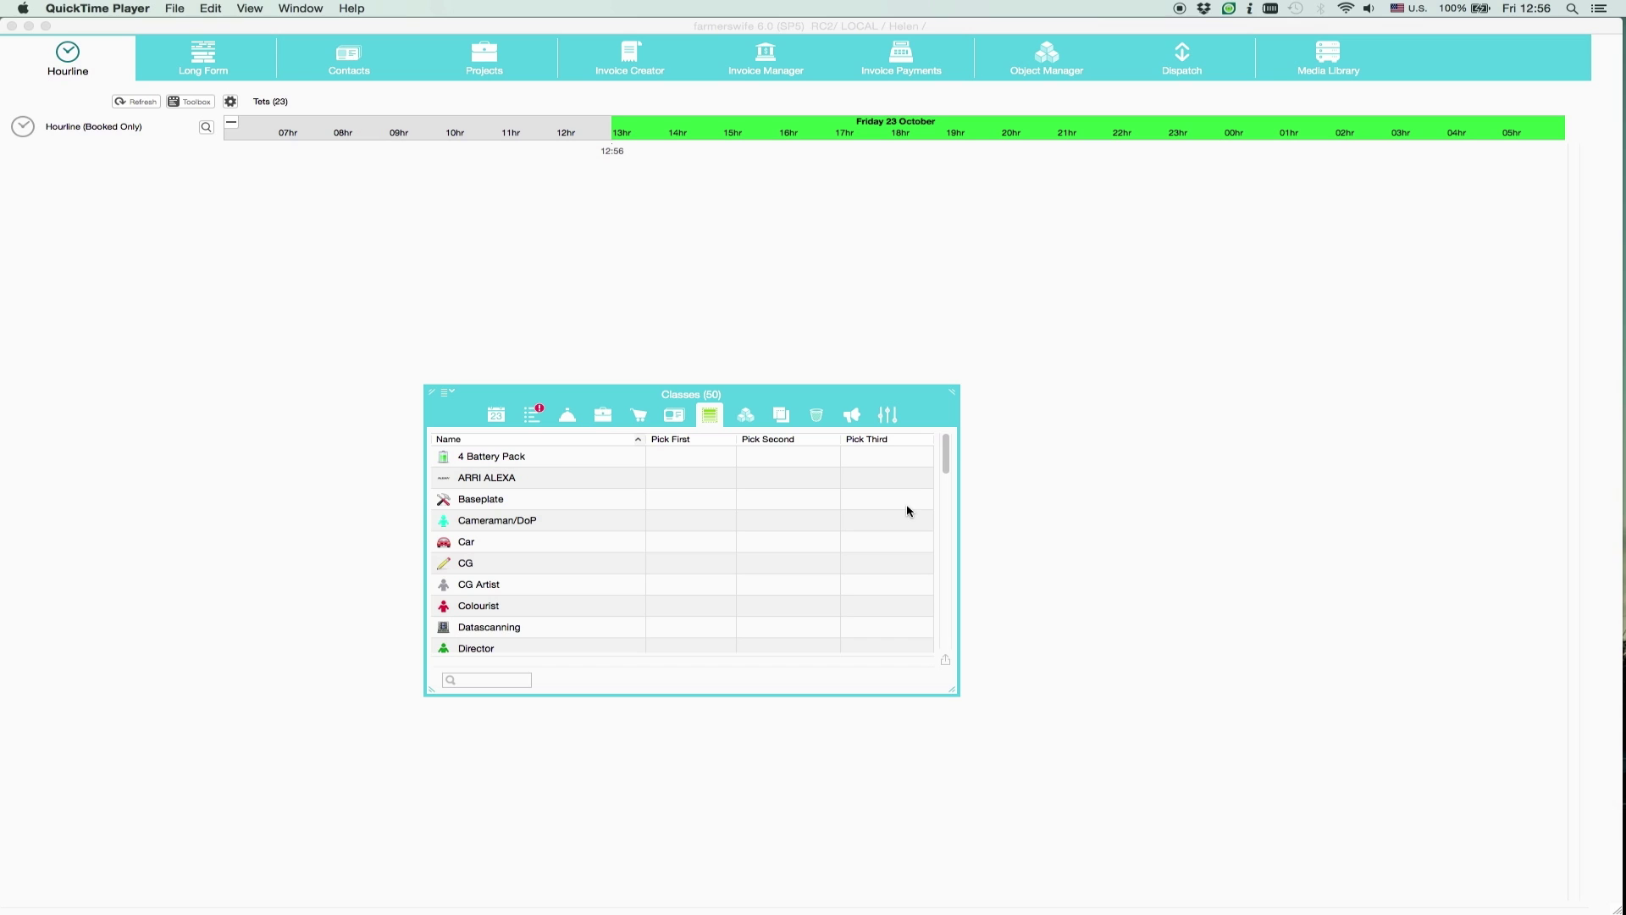
Open the Toolbox Settings filtered to the Miscellaneous category
left_click(889, 415)
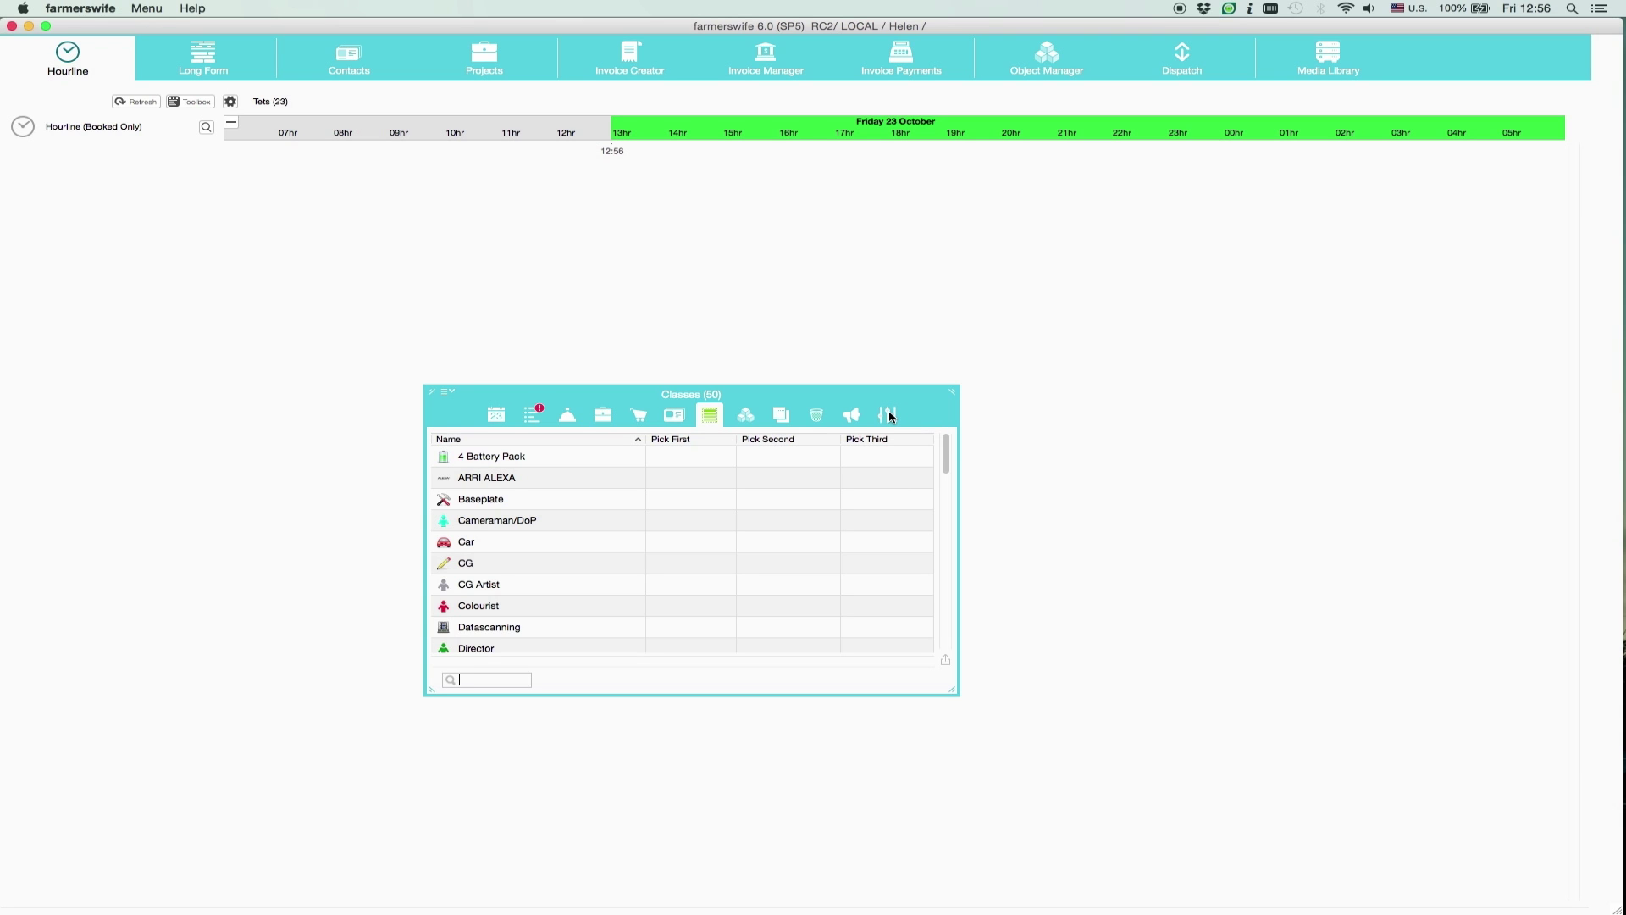
left_click(891, 416)
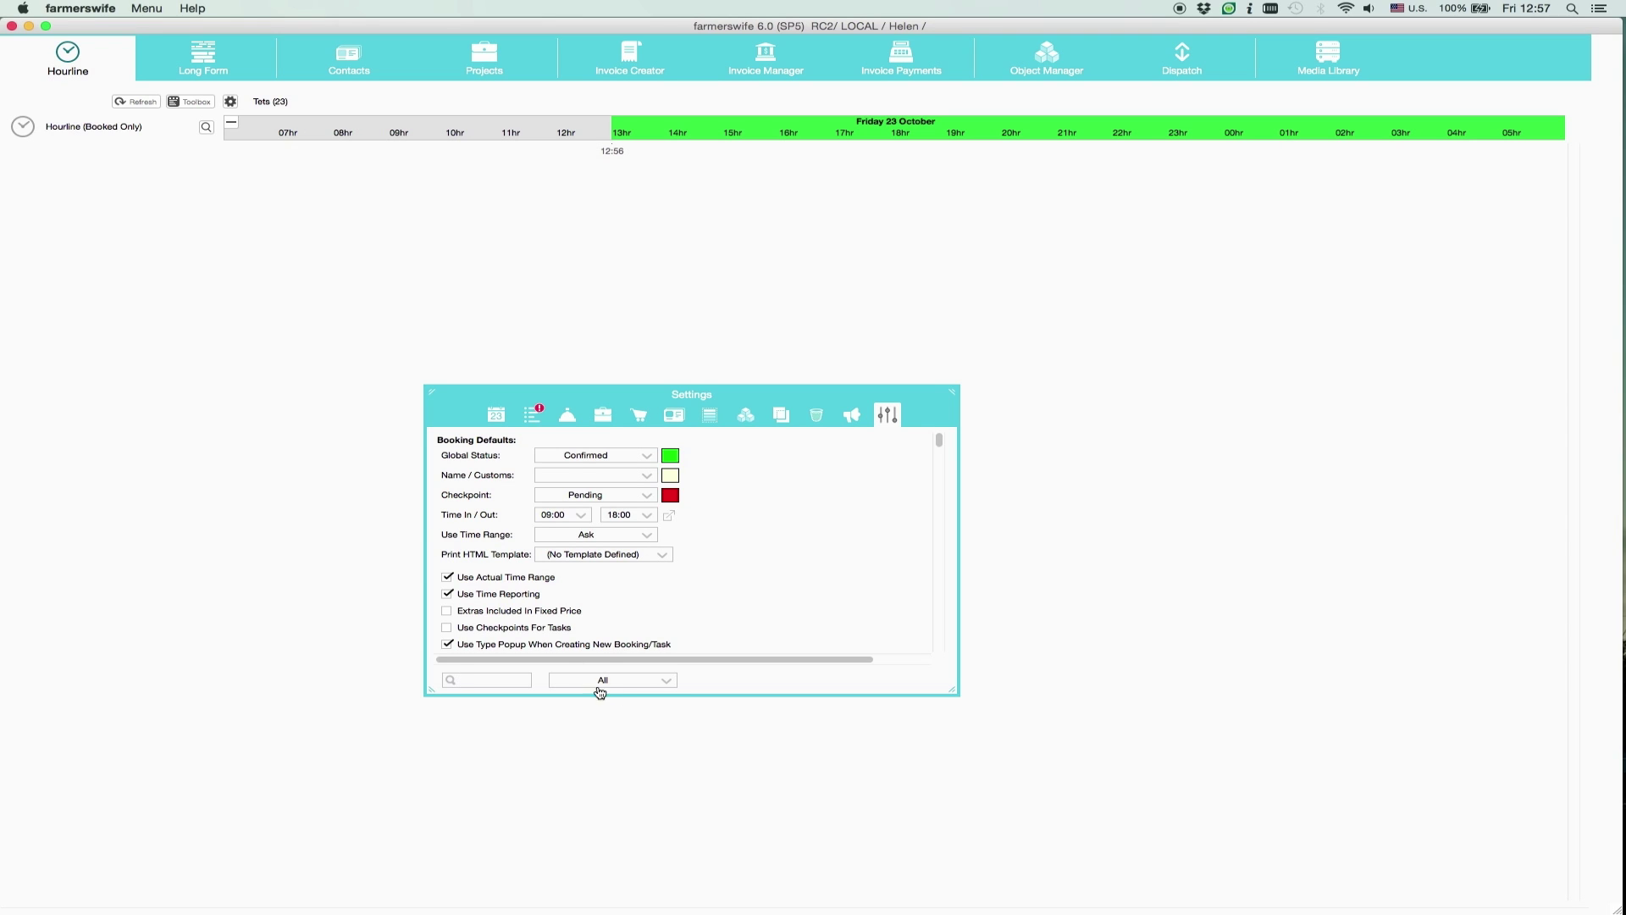
left_click(651, 683)
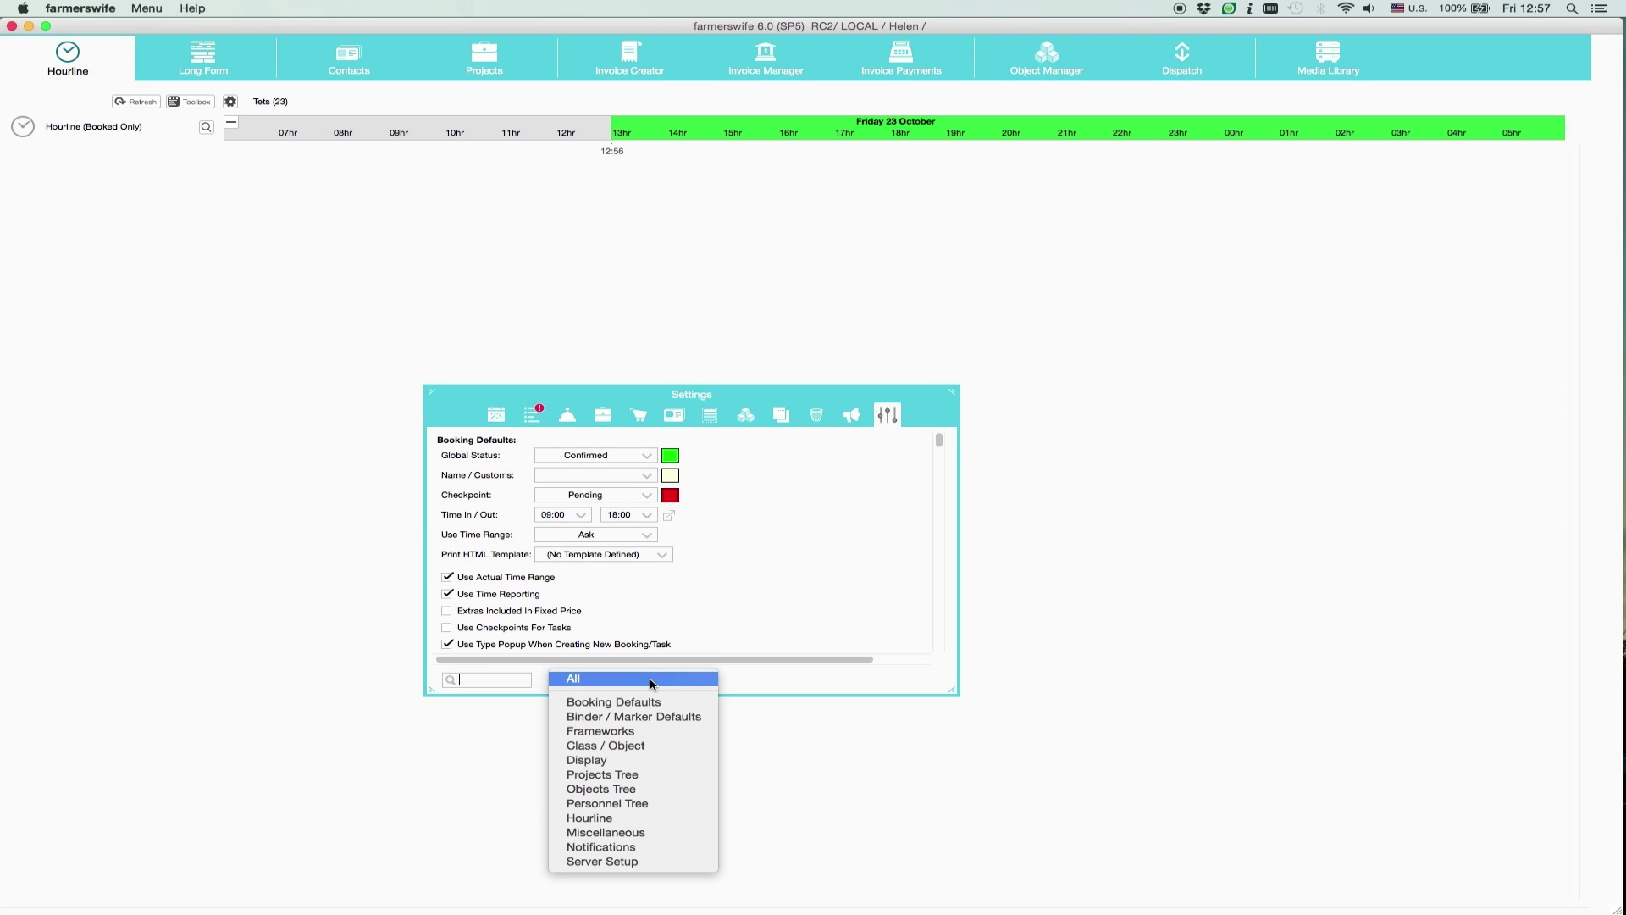
left_click(674, 837)
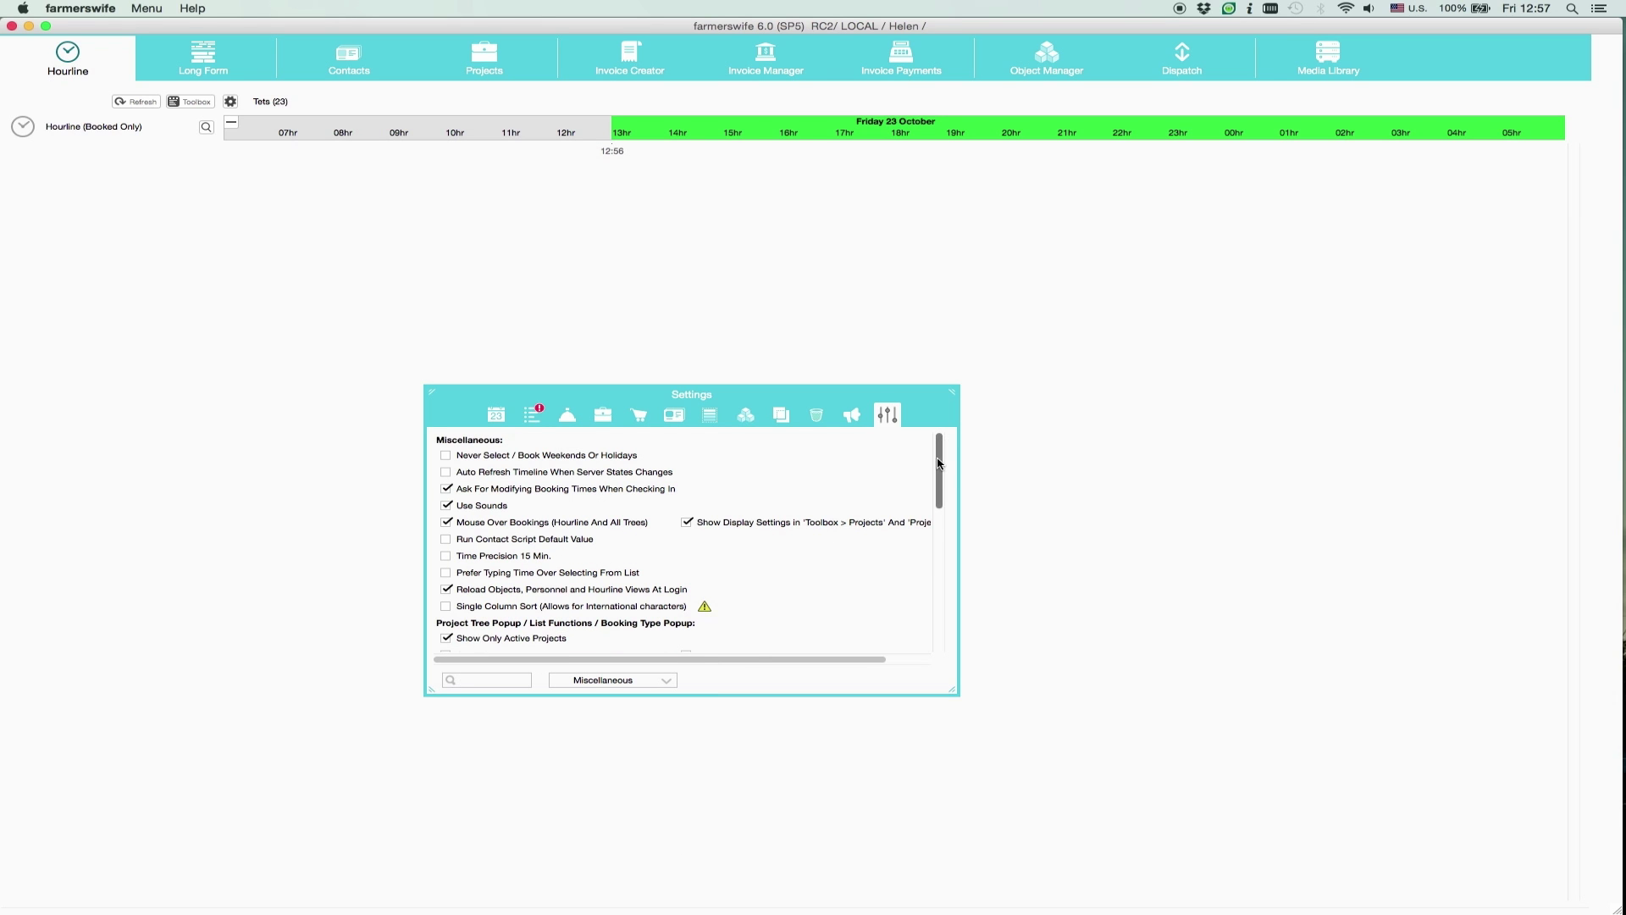
left_click_drag(937, 462, 938, 610)
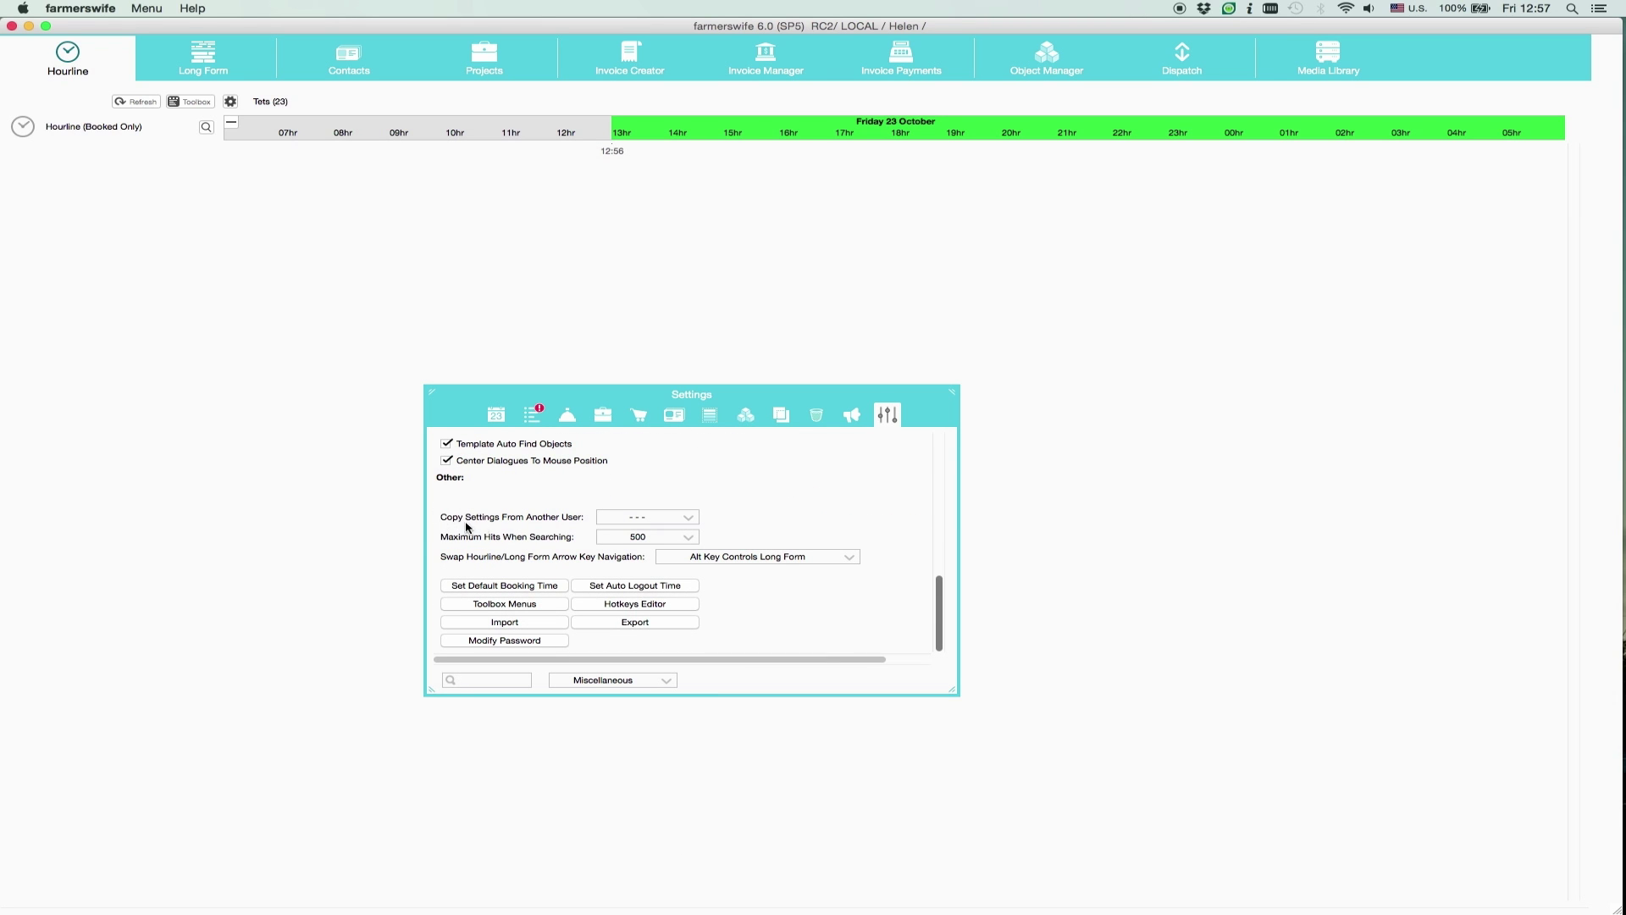
left_click(691, 523)
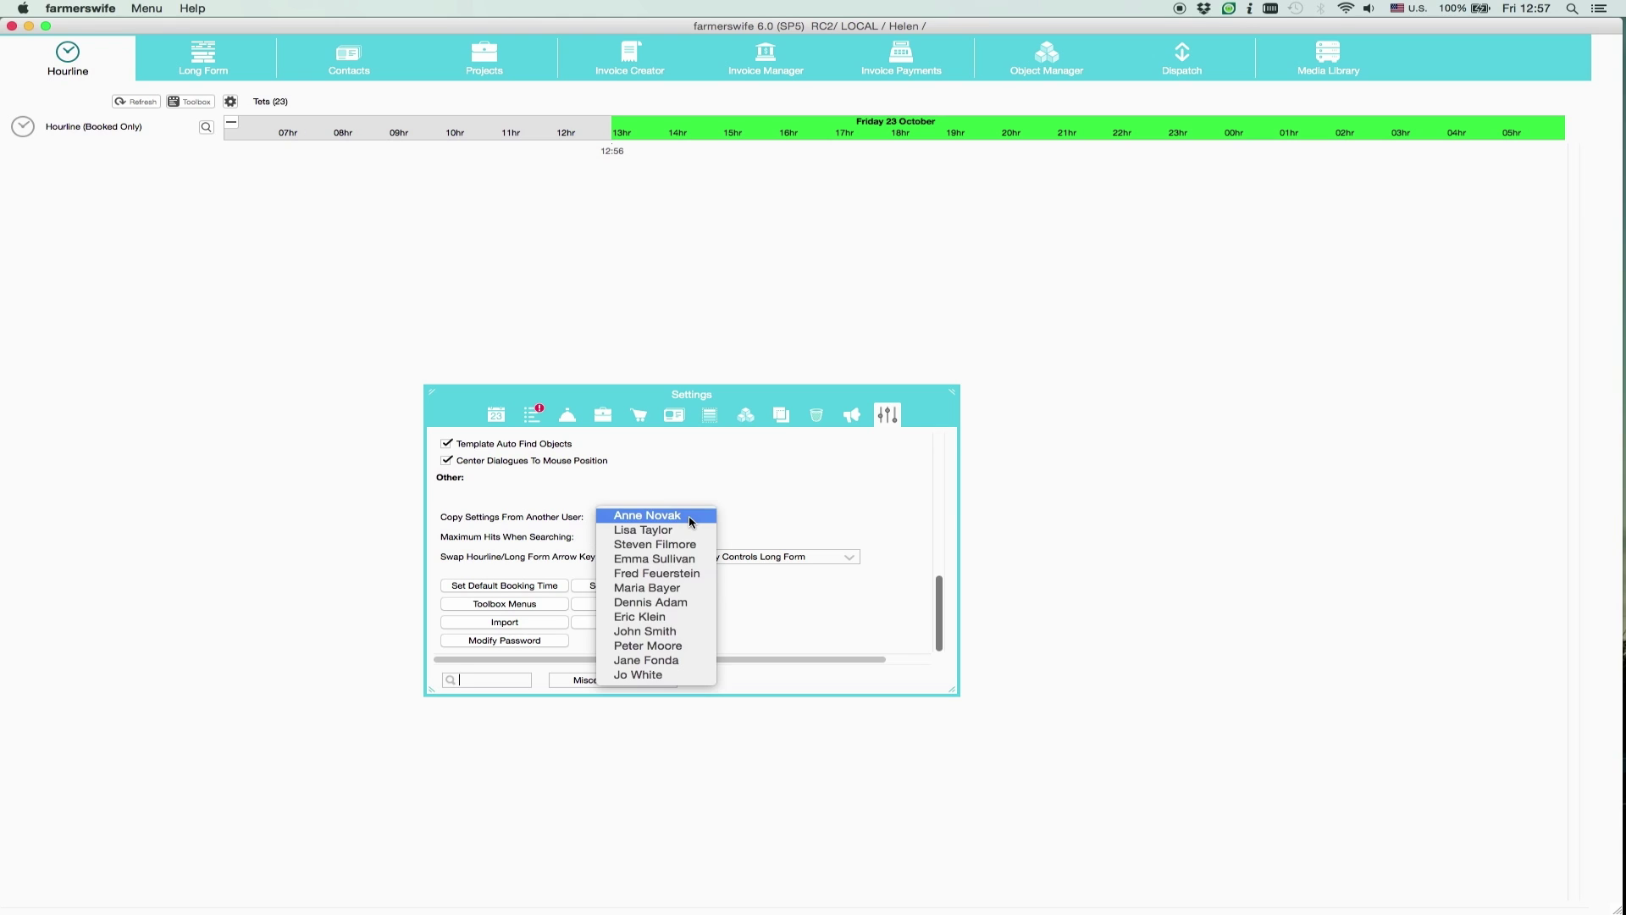
left_click(686, 647)
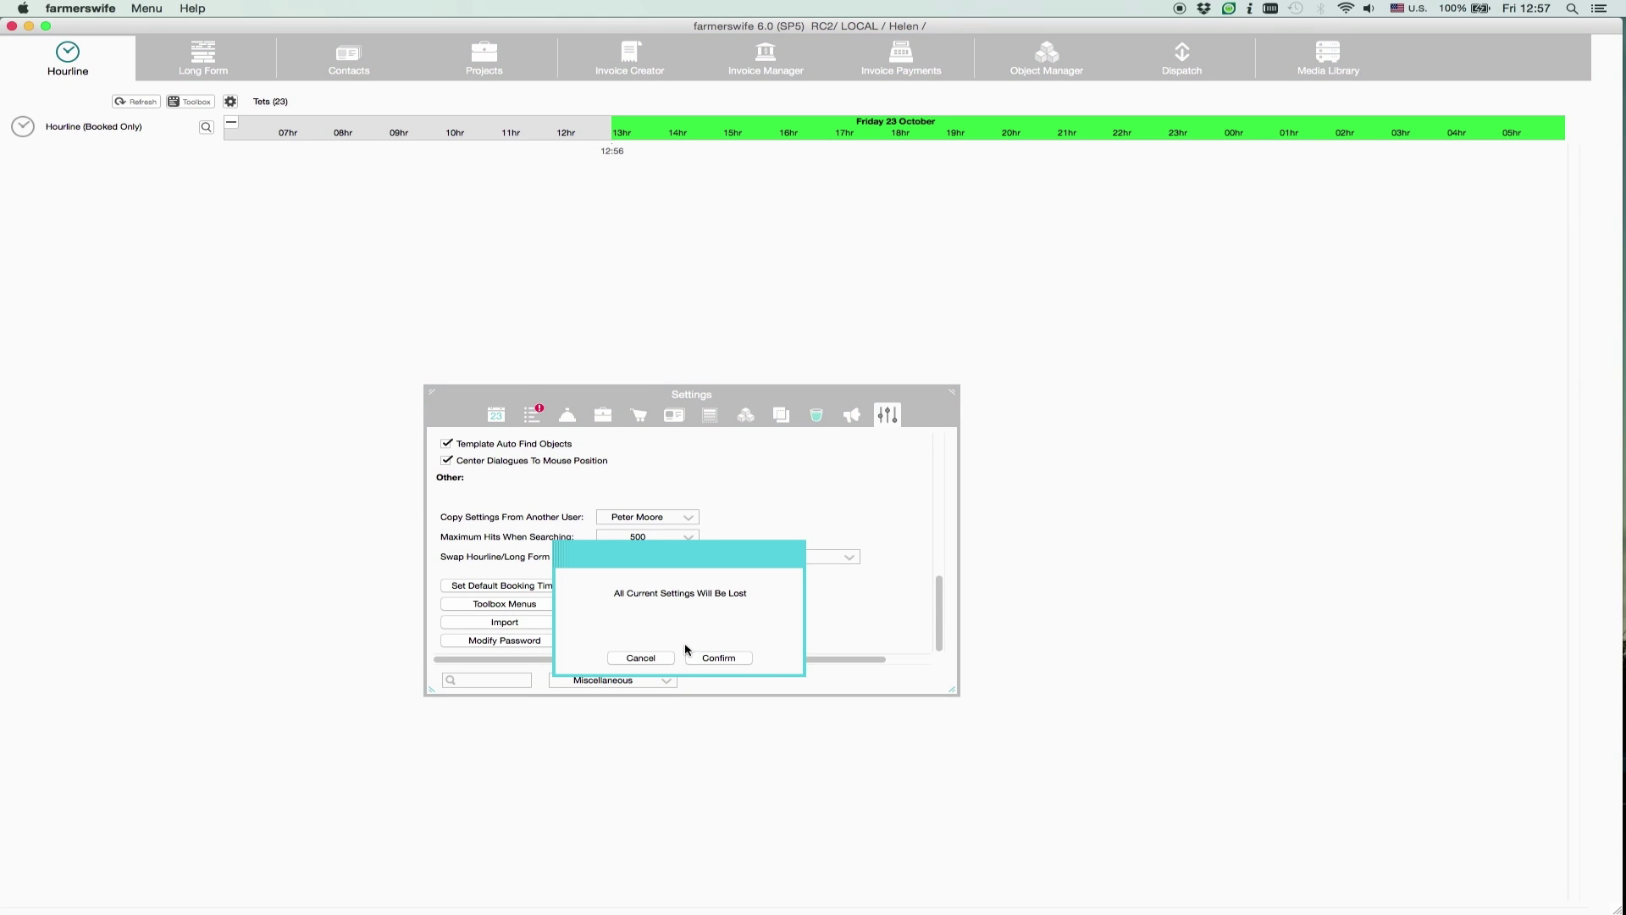
left_click(730, 659)
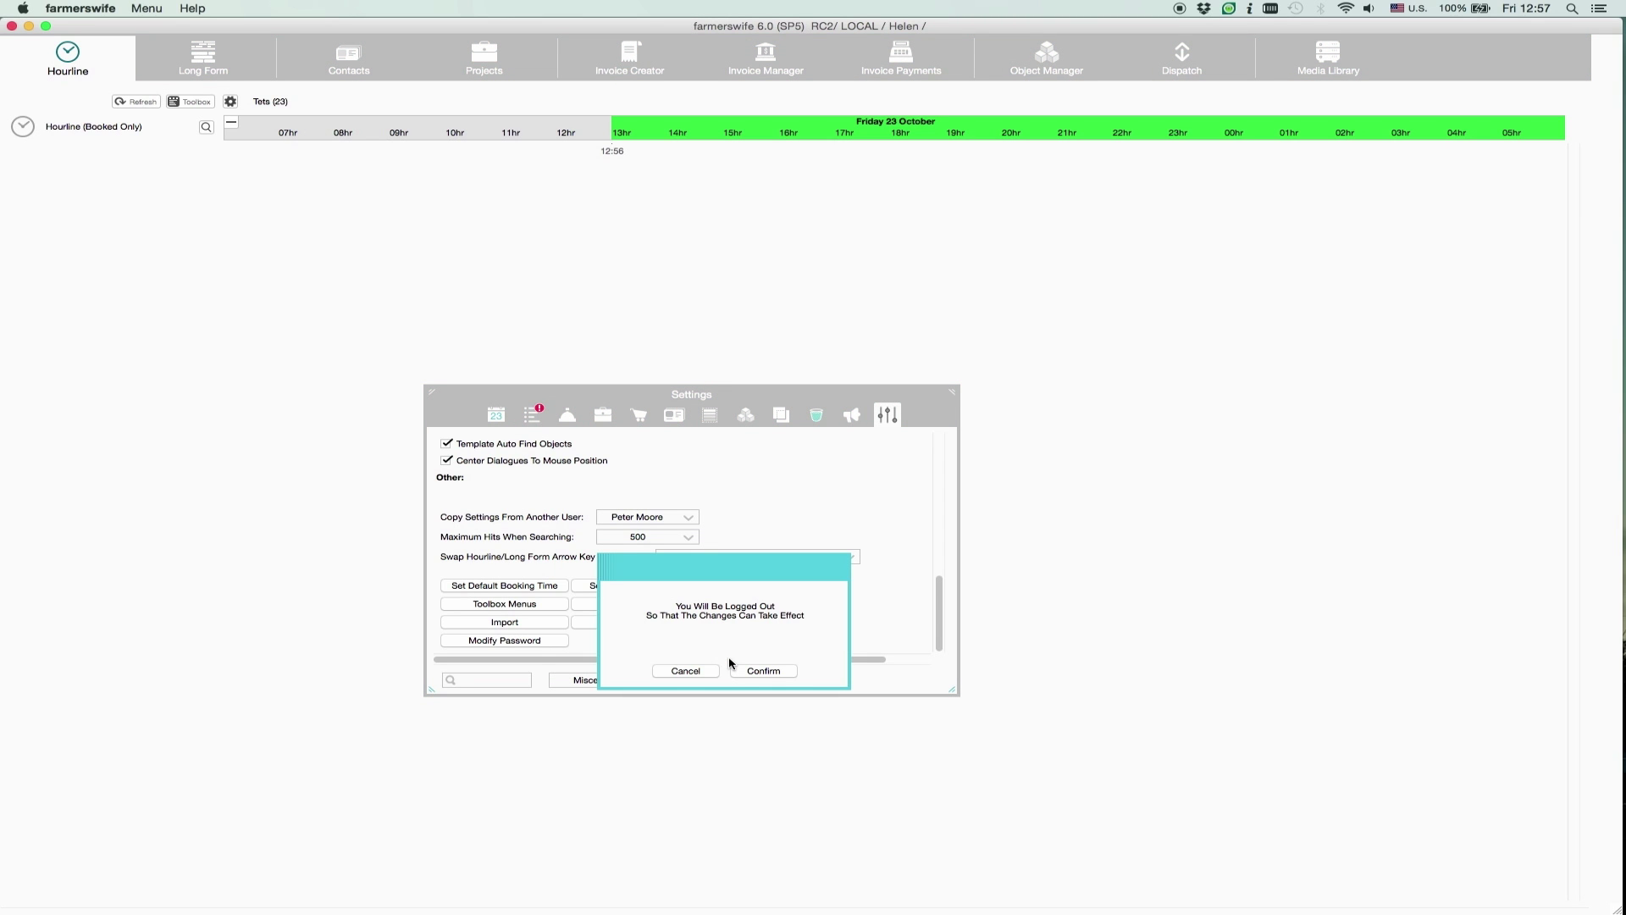
left_click(770, 672)
left_click(804, 687)
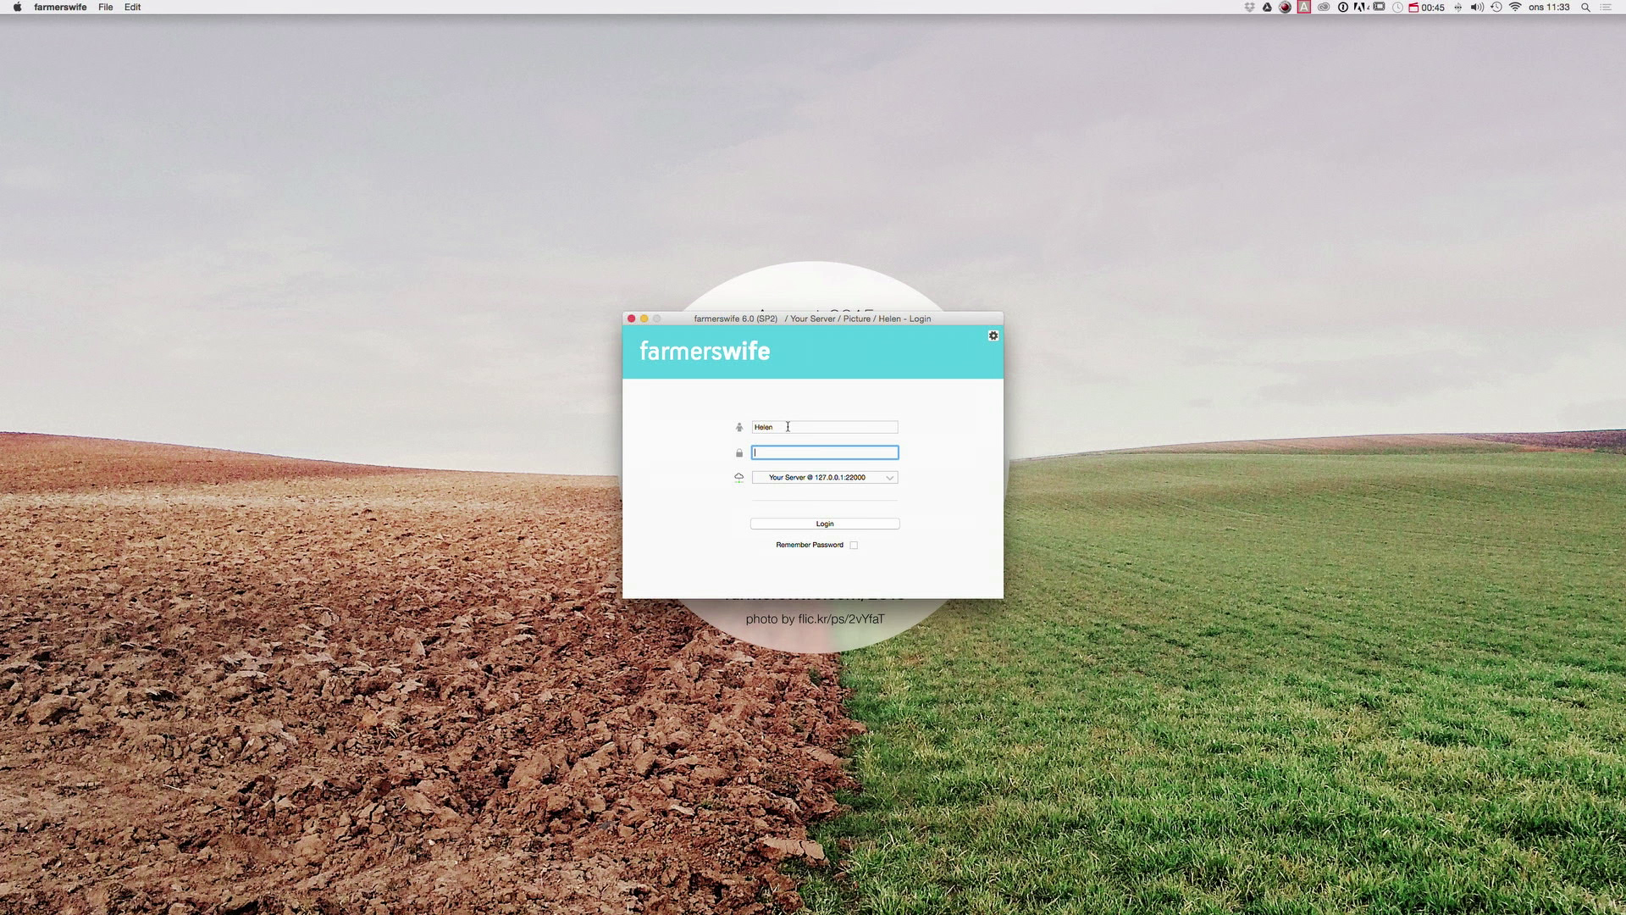